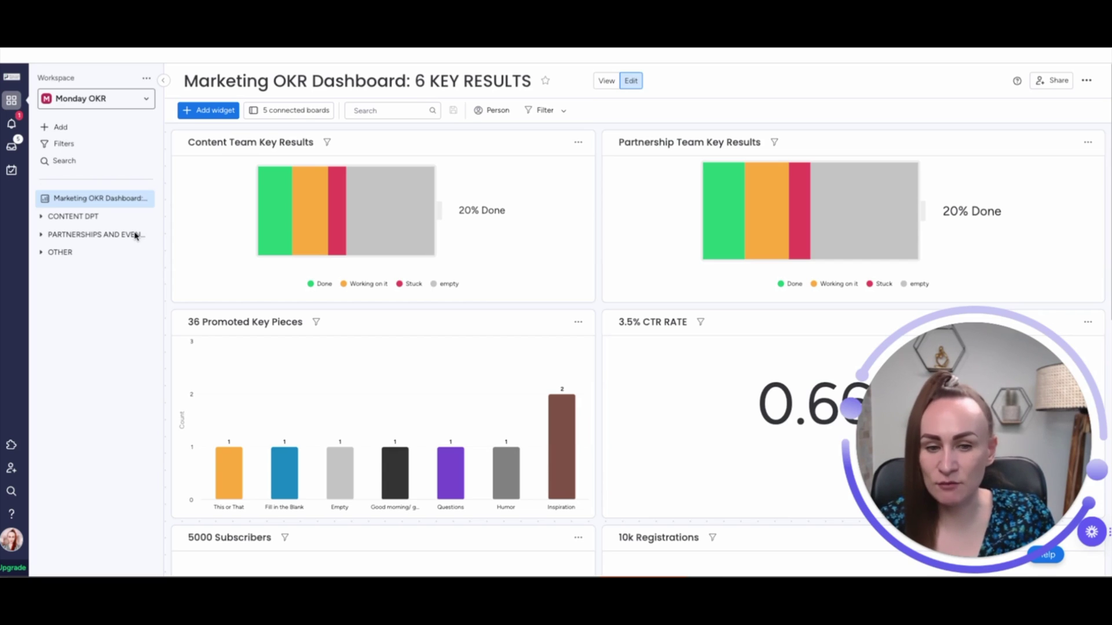
- Expand the CONTENT DPT and PARTNERSHIPS AND EVENTS department folders in the sidebar
click(42, 218)
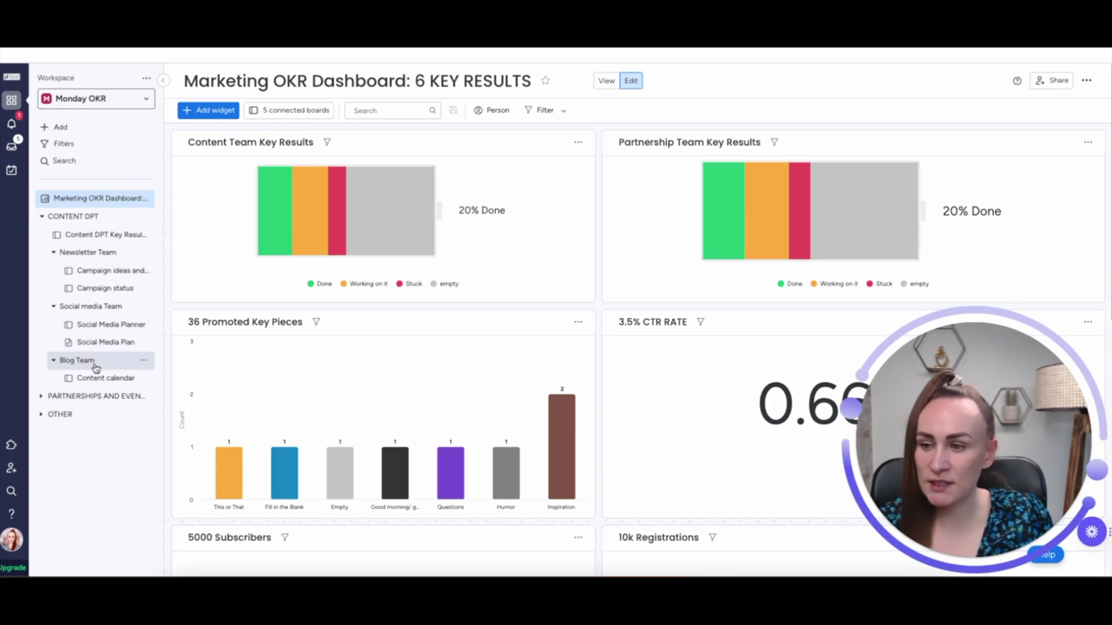
click(46, 396)
scroll(96, 418, down, 2)
scroll(95, 419, down, 1)
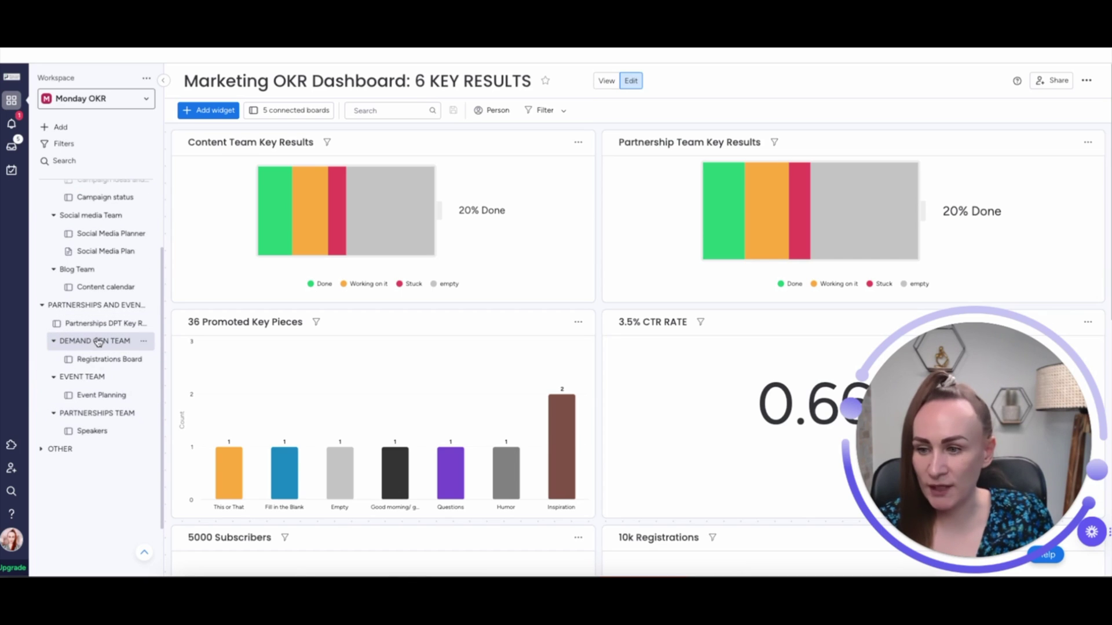
- Collapse the Demand Gen, Event, Partnerships, Newsletter, Social media and Blog team folders
click(53, 342)
click(53, 359)
click(54, 377)
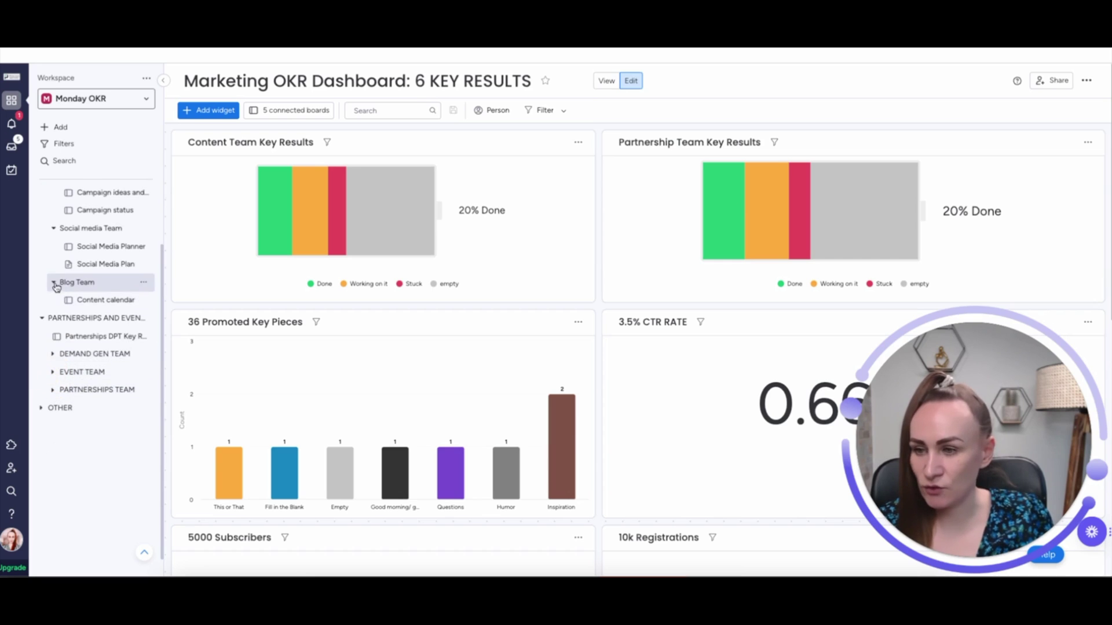
scroll(57, 286, up, 3)
click(53, 252)
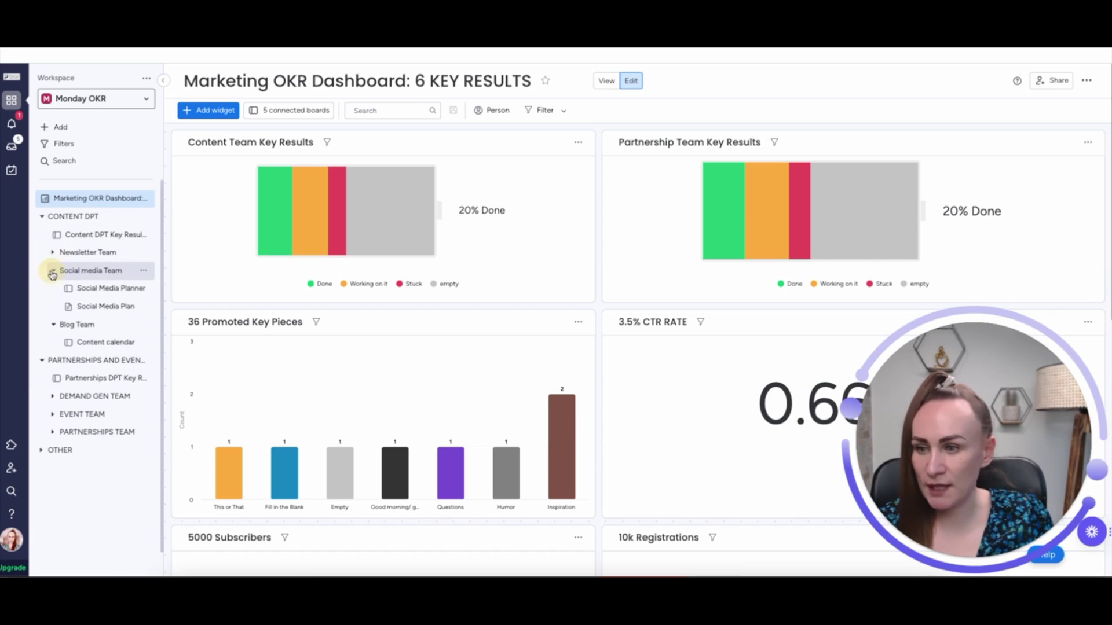
click(54, 270)
click(52, 288)
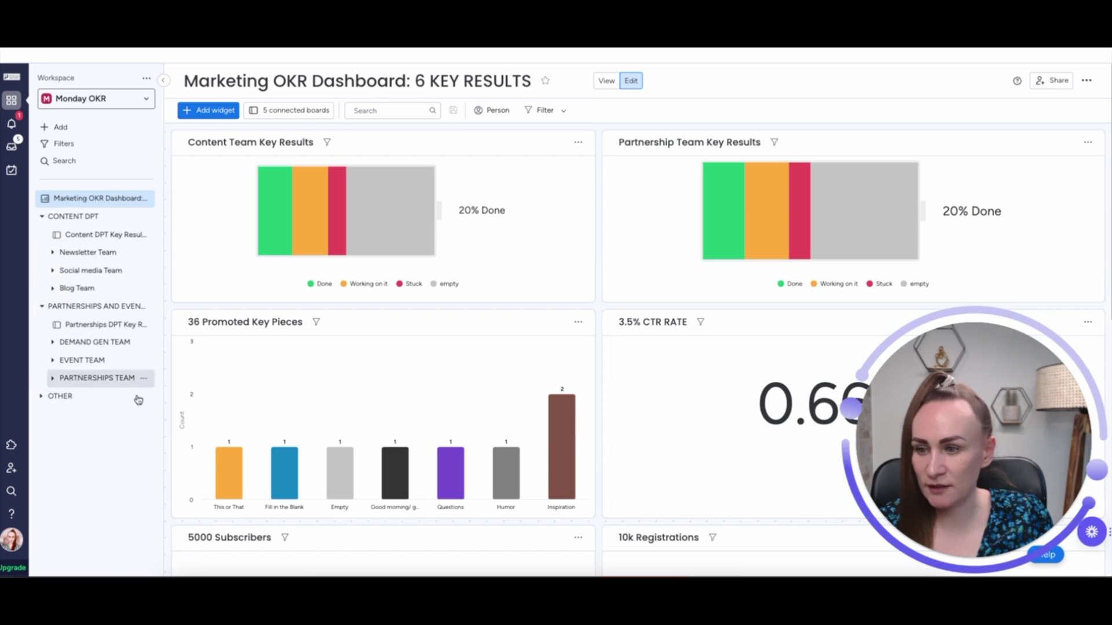
- Show the Content DPT masterboard's CTR 3.5% view and expand the Newsletter and Blog Team folders
click(96, 236)
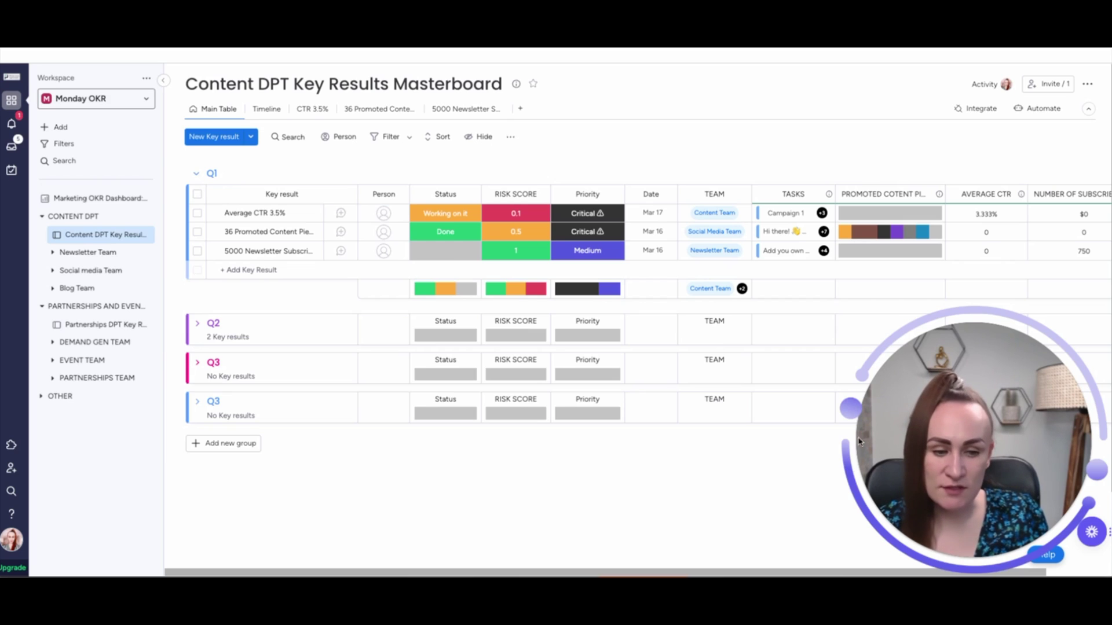
click(817, 408)
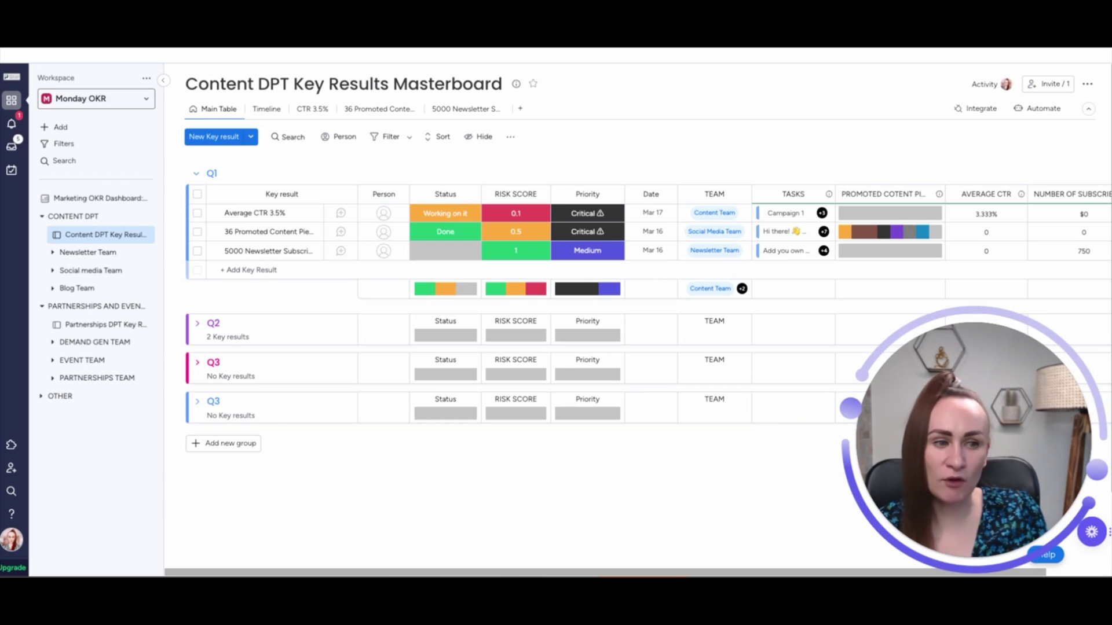
click(312, 110)
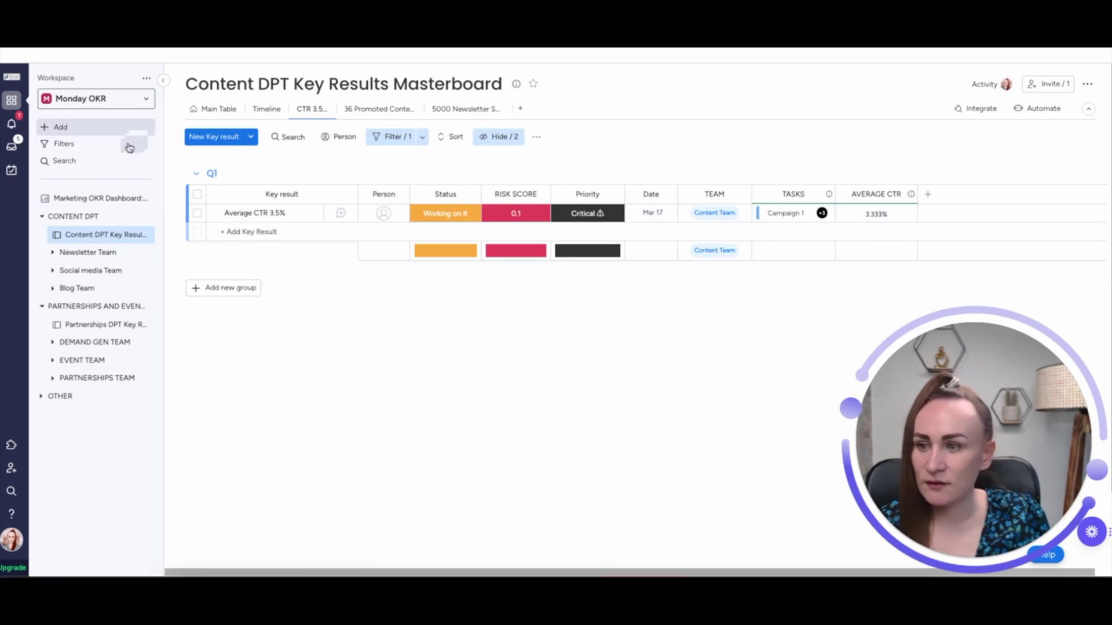
click(55, 252)
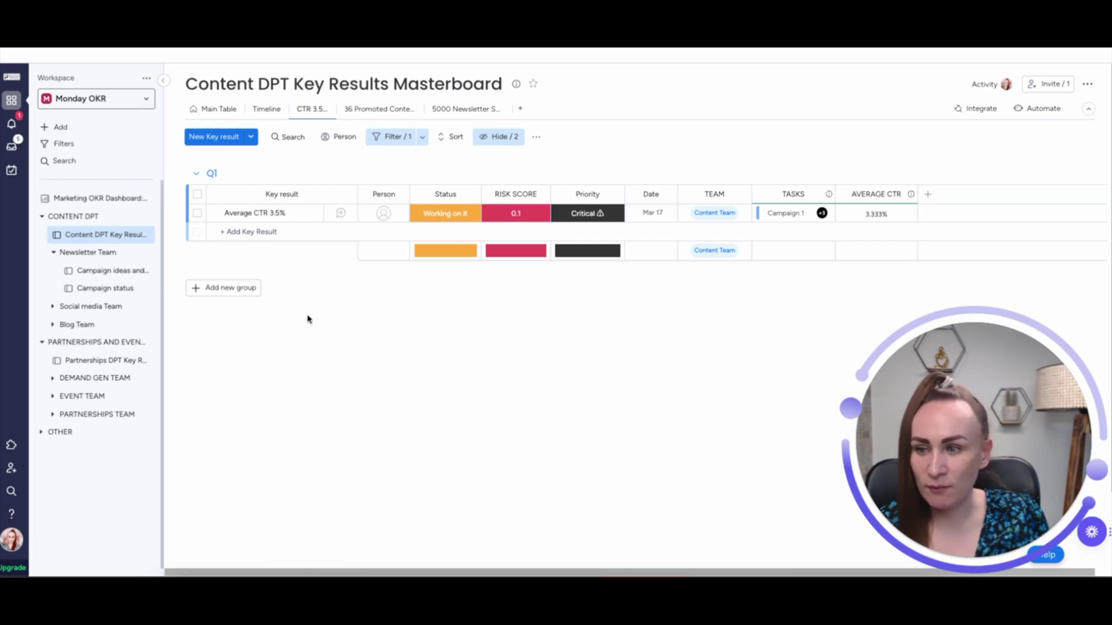
click(52, 324)
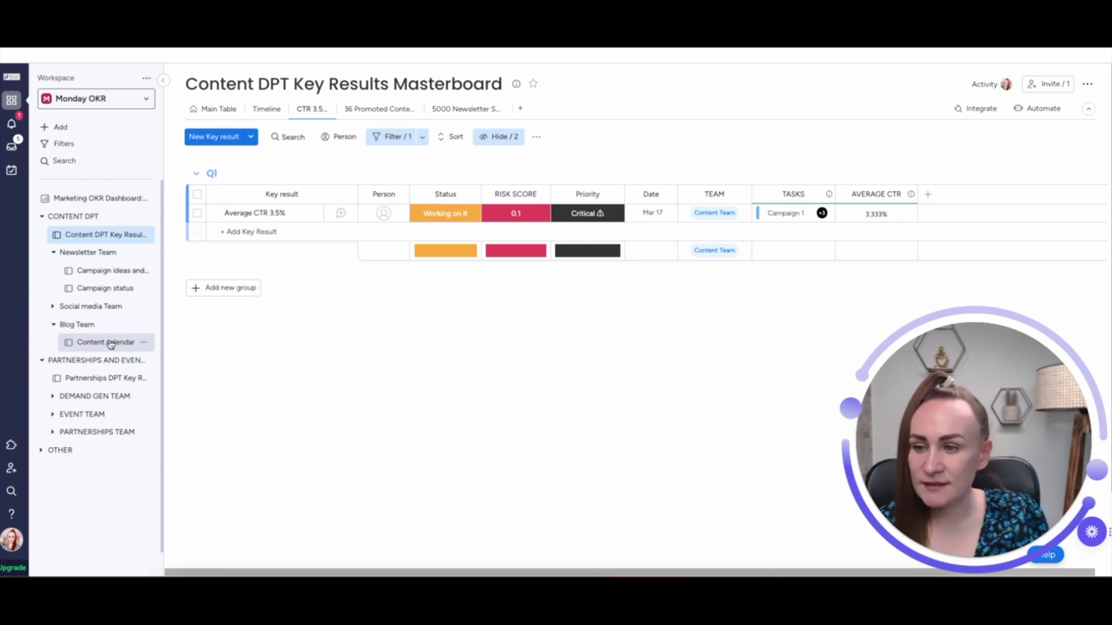
- Open the Blog Team's Content calendar board and scroll across its campaign and mirror columns
click(108, 343)
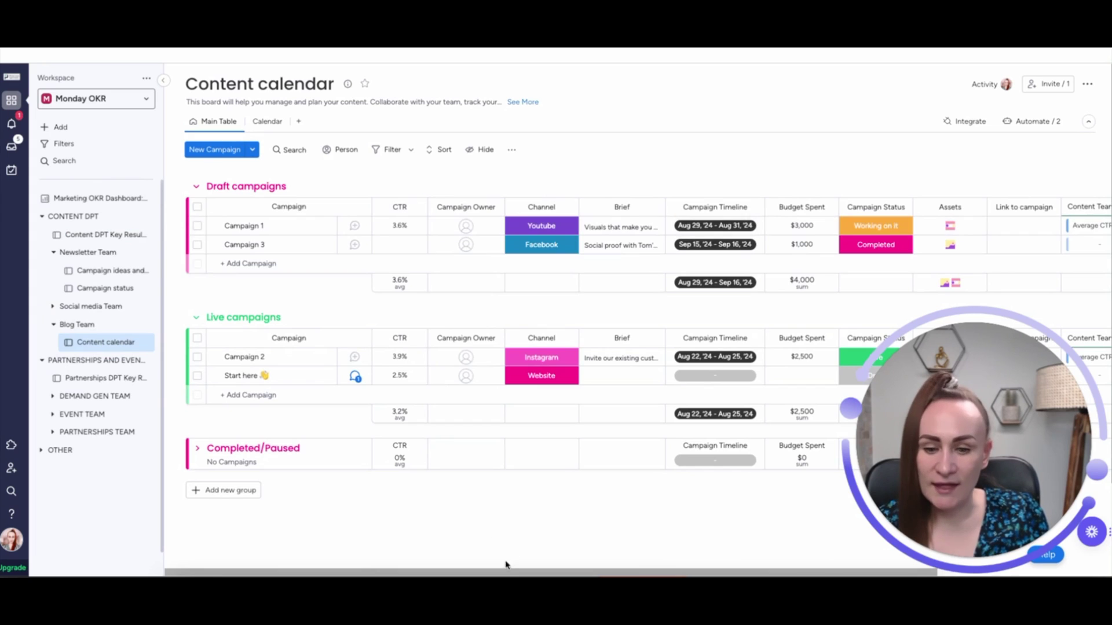
drag(506, 565, 681, 570)
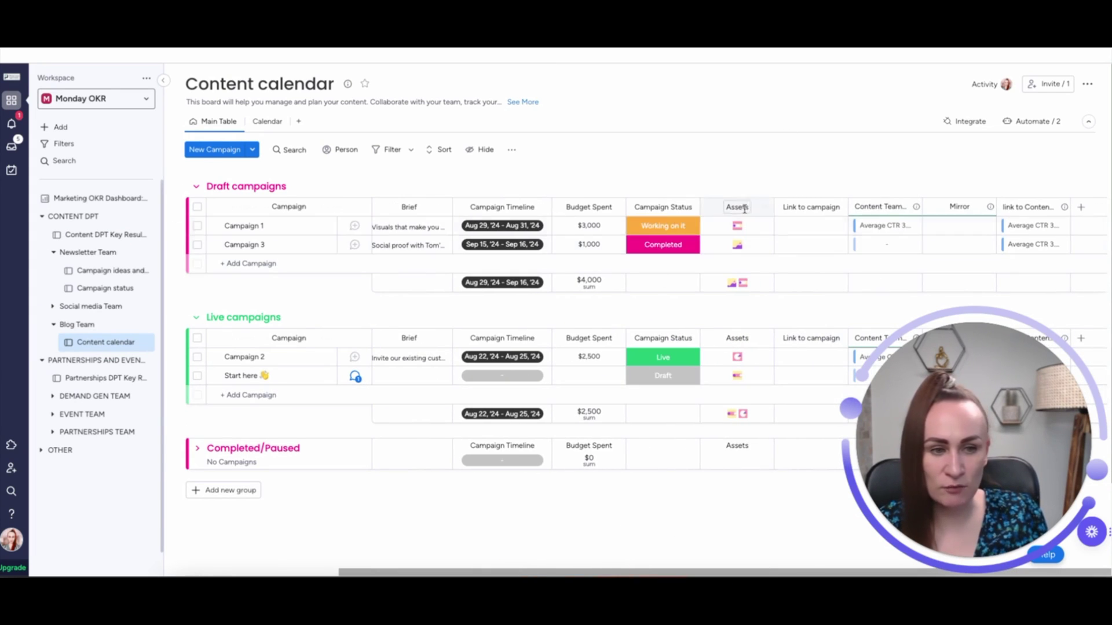
drag(488, 573, 446, 572)
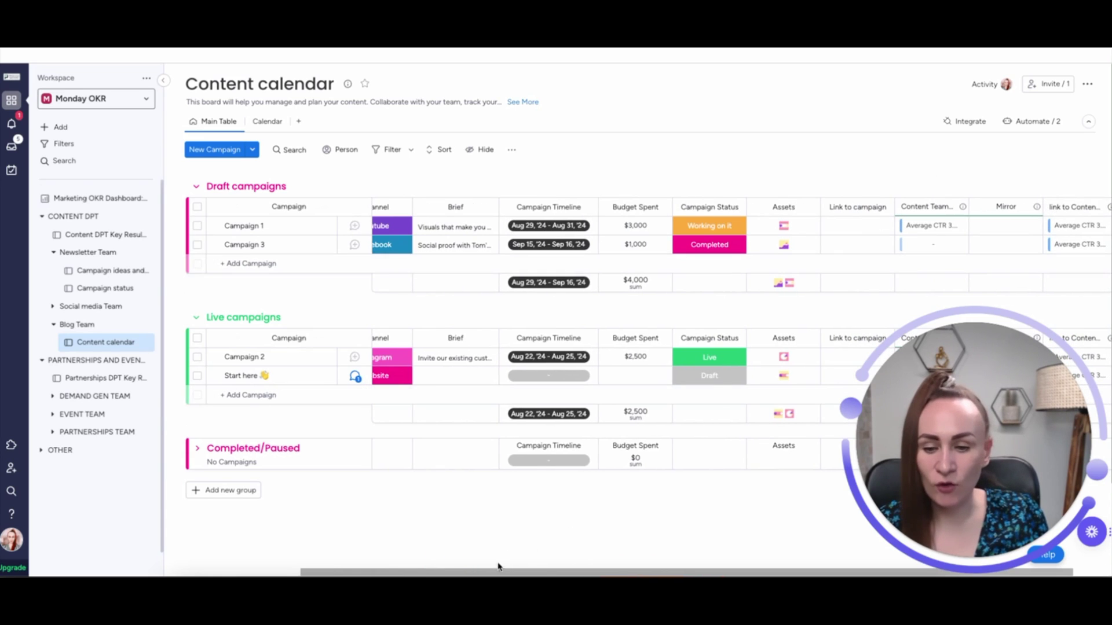
drag(464, 572, 324, 572)
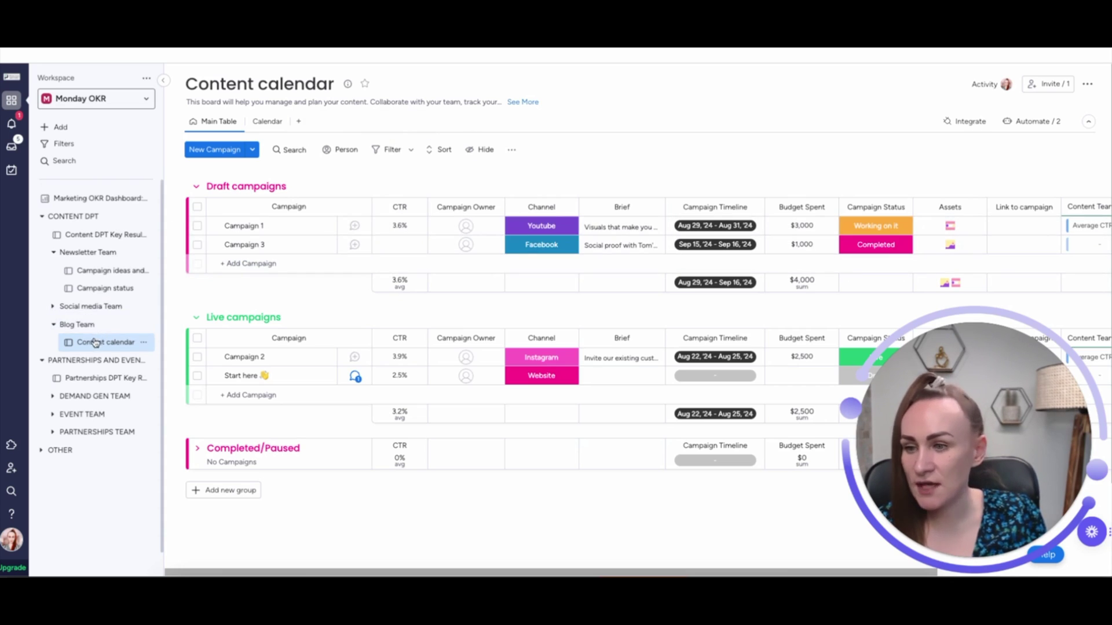
- Back on the Content DPT masterboard, review the AVERAGE CTR column's mirror settings, then close them
click(118, 235)
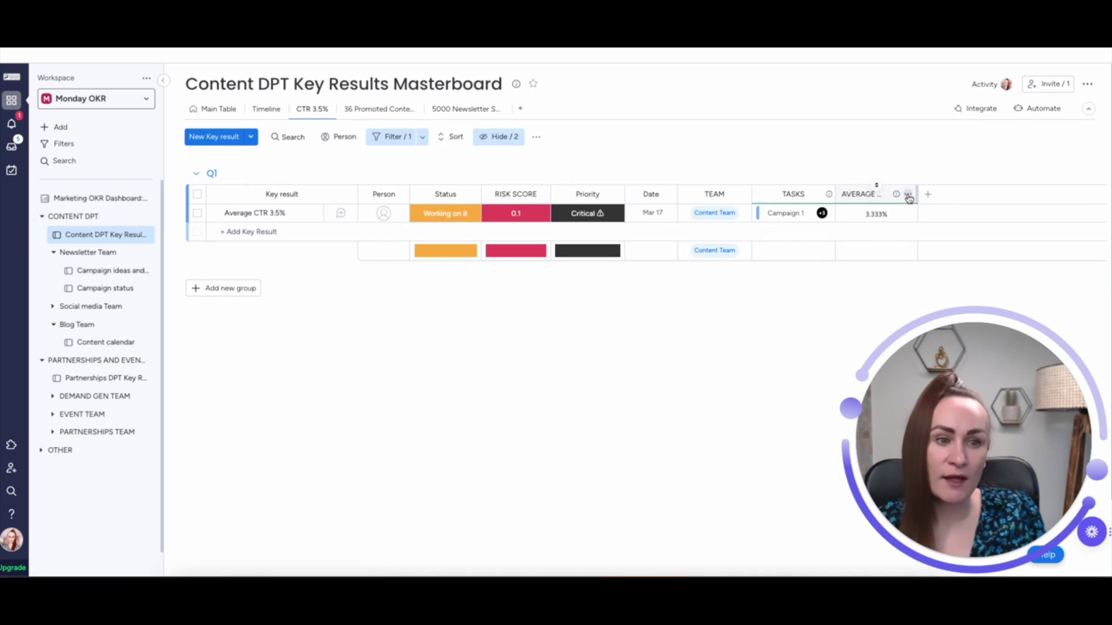
click(908, 194)
mouse_move(887, 213)
click(731, 219)
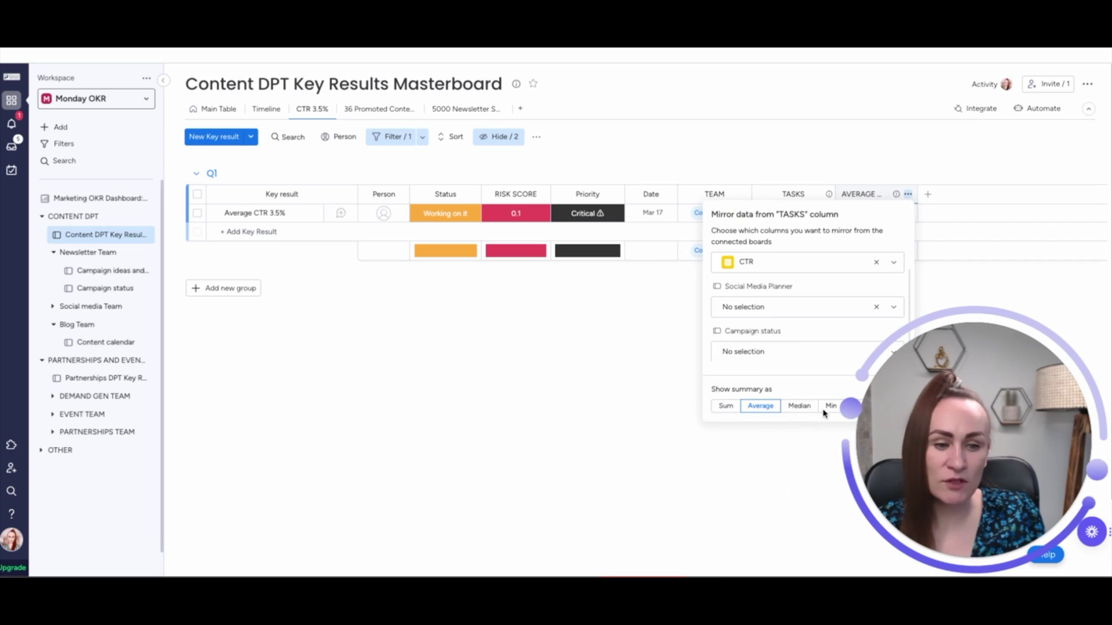
scroll(827, 411, down, 2)
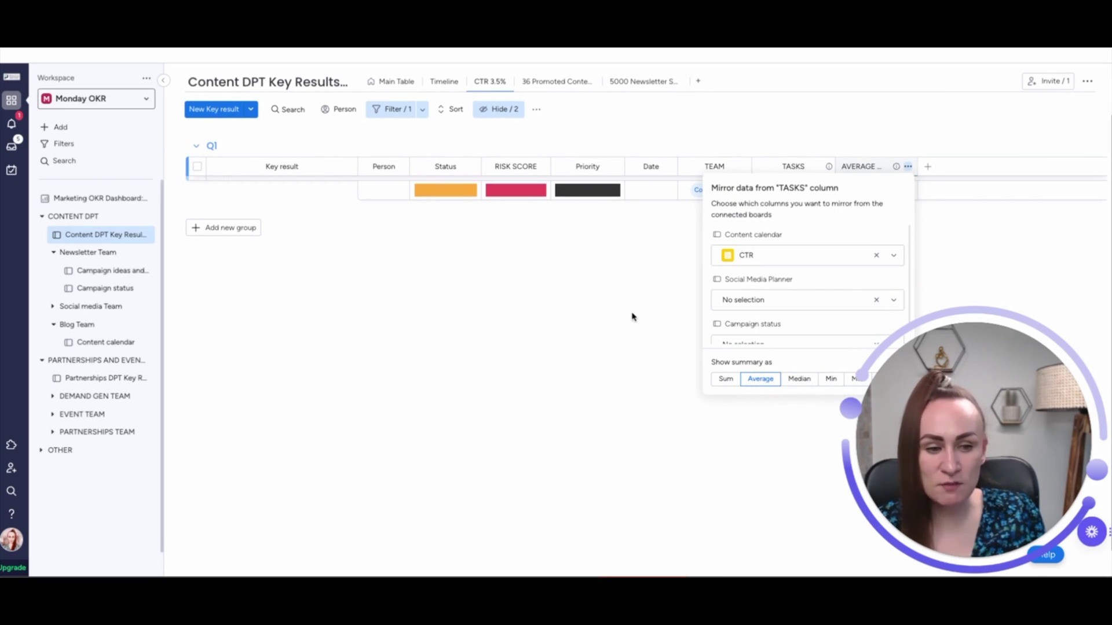
click(598, 326)
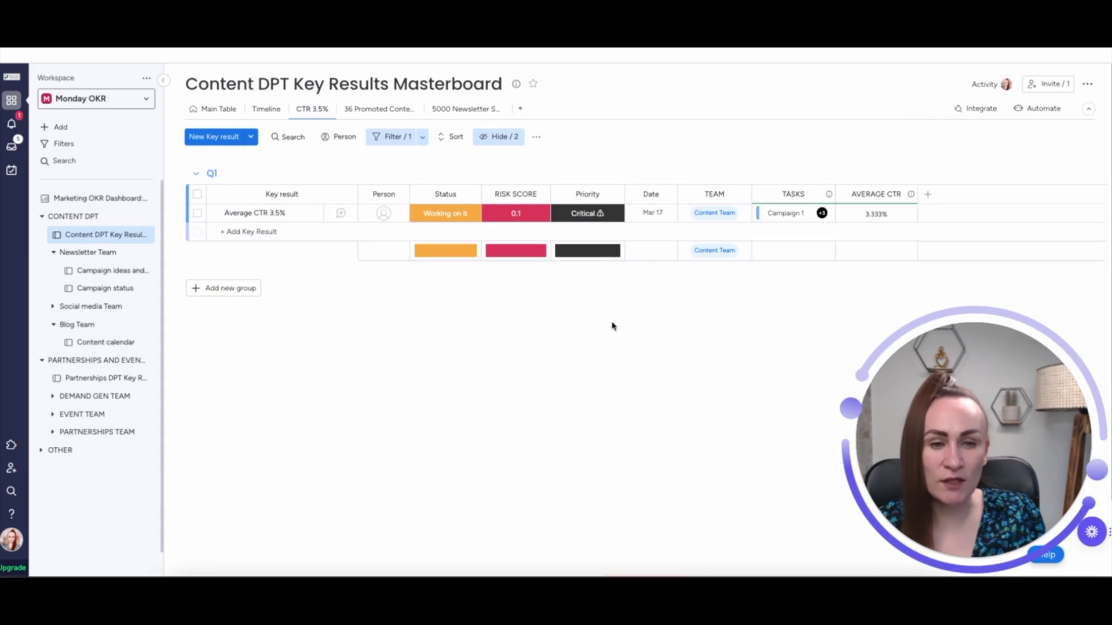
- Widen the promoted pieces and Key result columns in 36 Promoted Content, then view 5000 Newsletter Subscribers
click(381, 111)
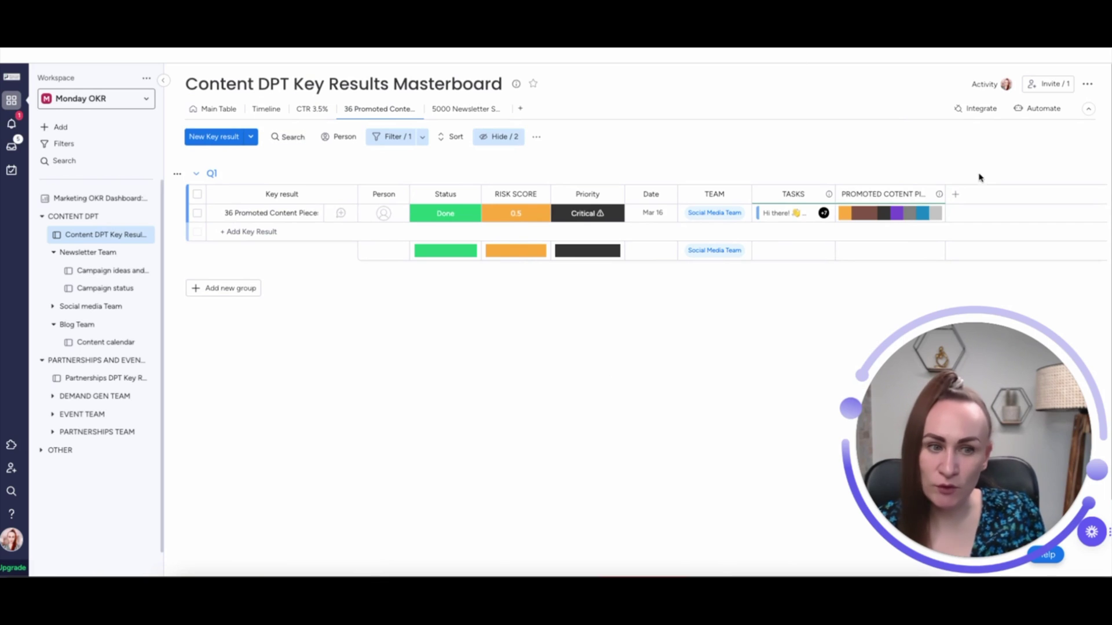
drag(945, 194, 993, 194)
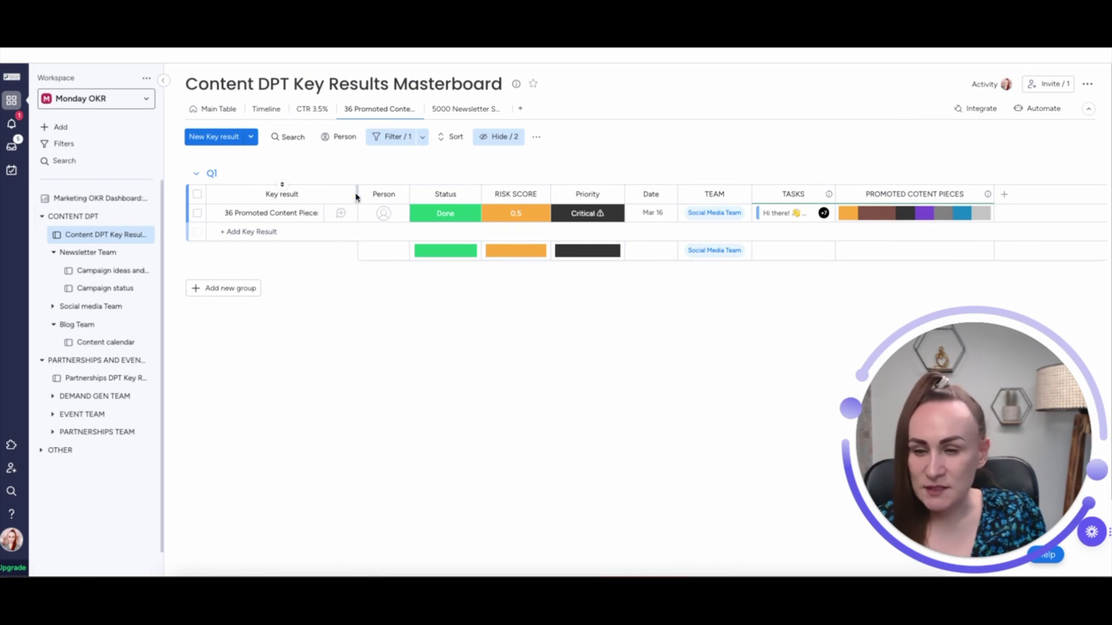
drag(357, 194, 389, 194)
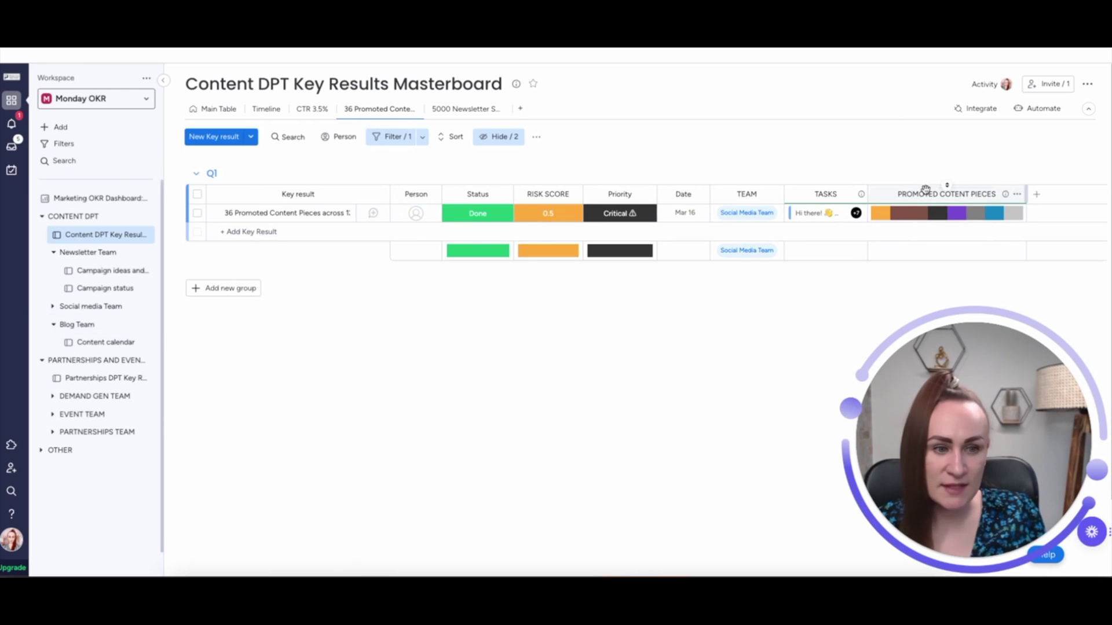
mouse_move(927, 221)
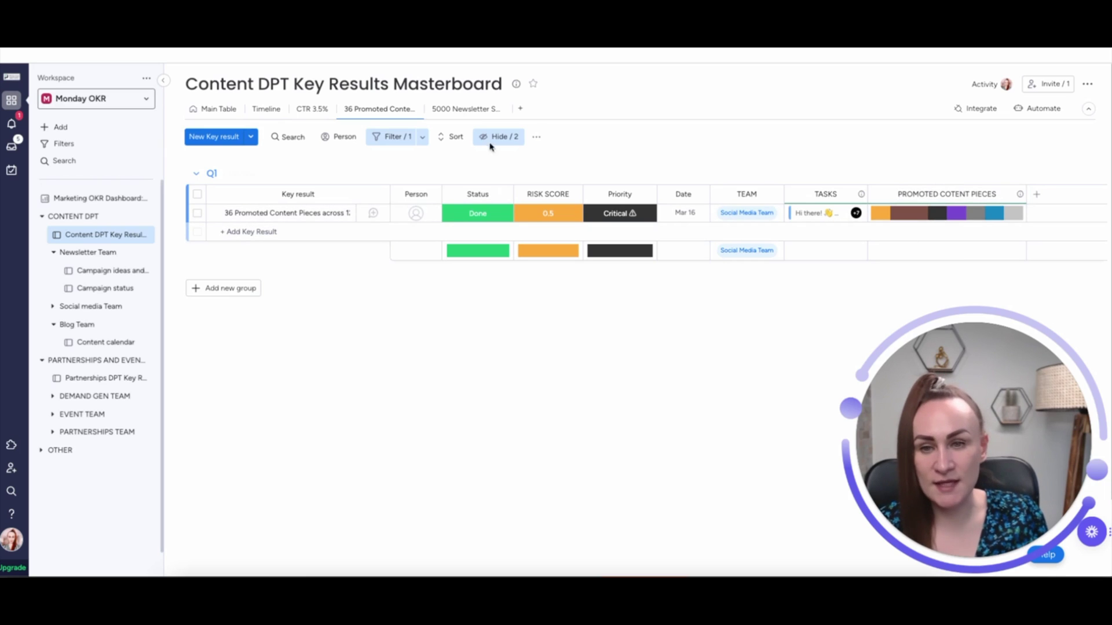
click(455, 111)
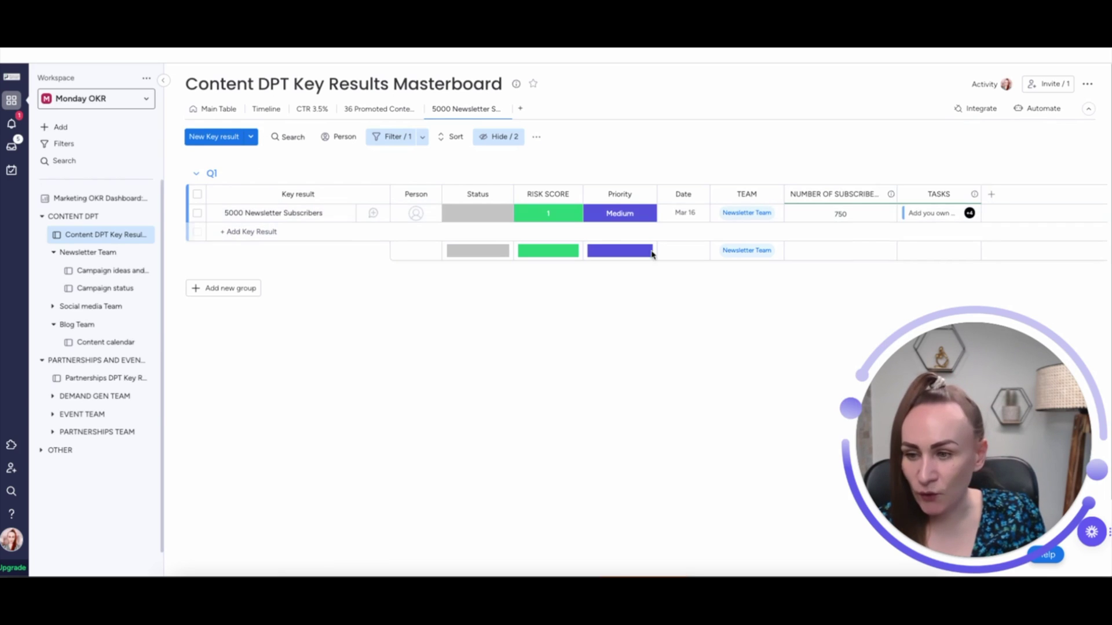
- Open the Newsletter Team's Campaign status board and scroll through its columns and groups
click(105, 287)
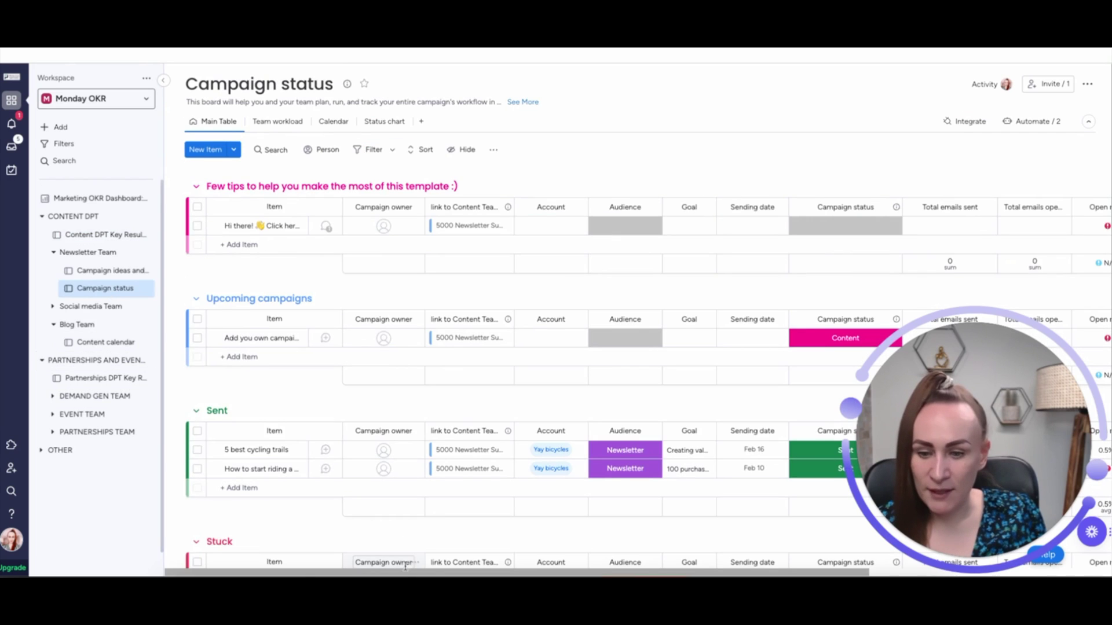
drag(458, 572, 707, 556)
scroll(1034, 226, down, 3)
scroll(1035, 239, down, 1)
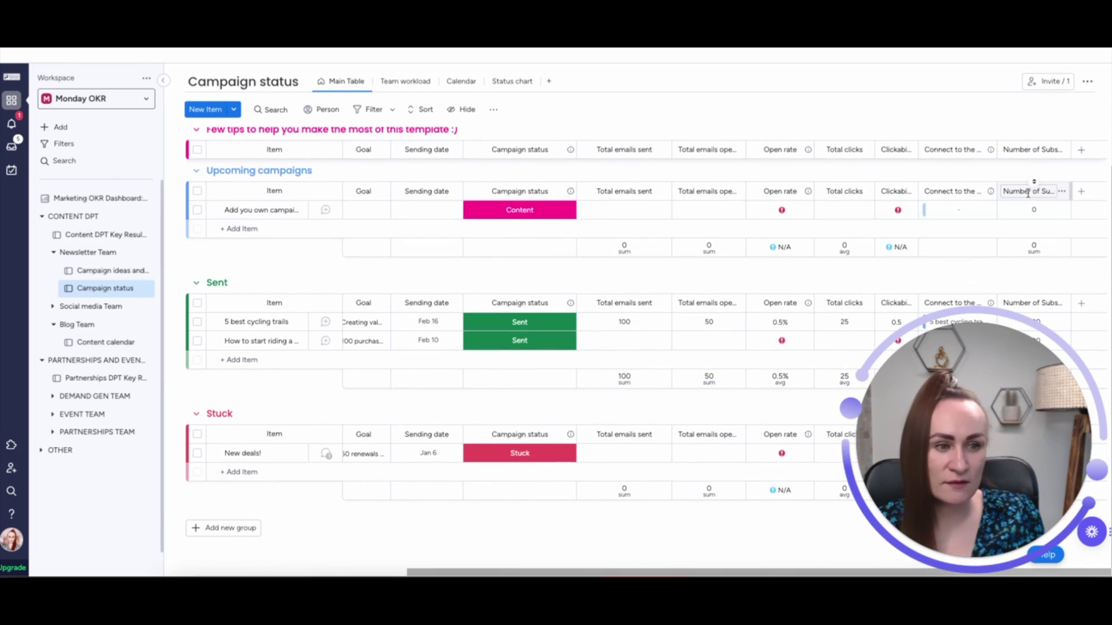
scroll(1044, 283, up, 4)
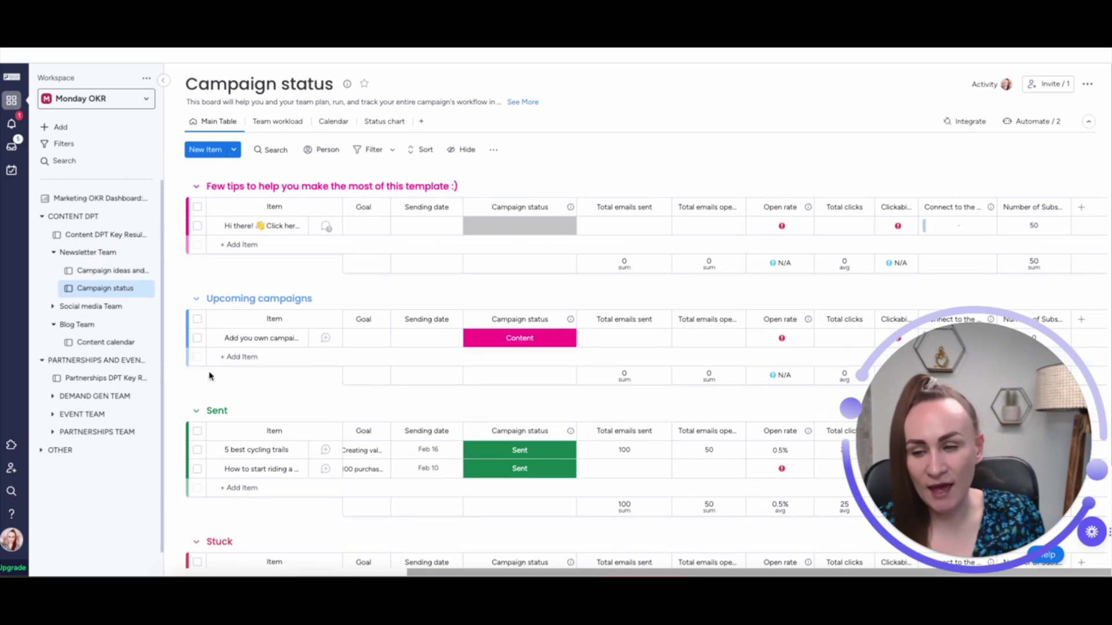
- Return to the Content DPT Key Results Masterboard and show its Main Table with all quarters
click(55, 235)
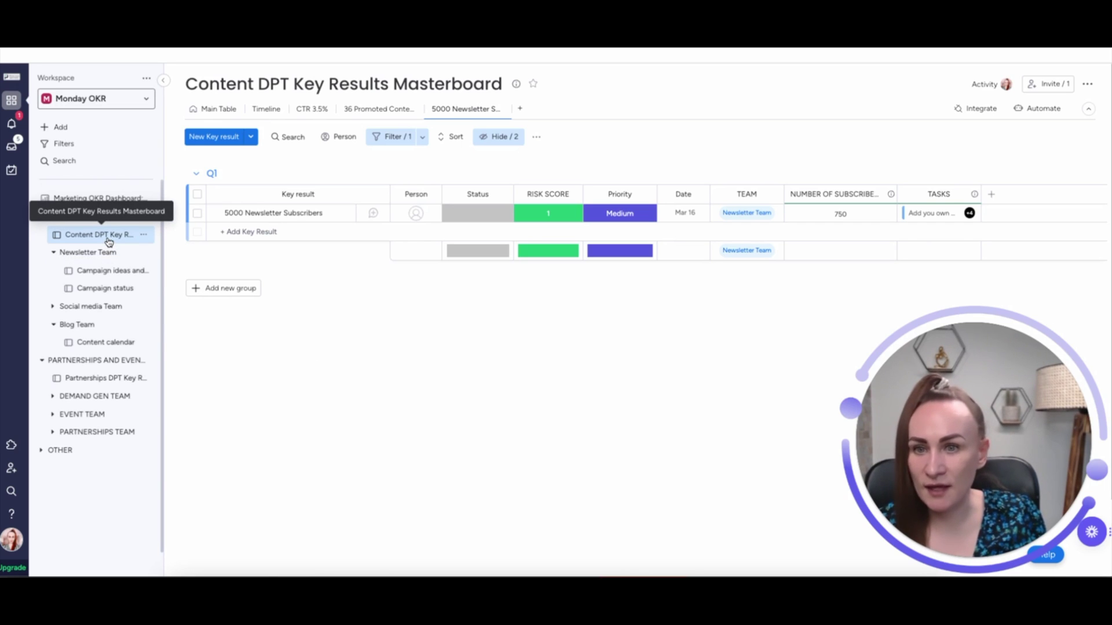
click(212, 116)
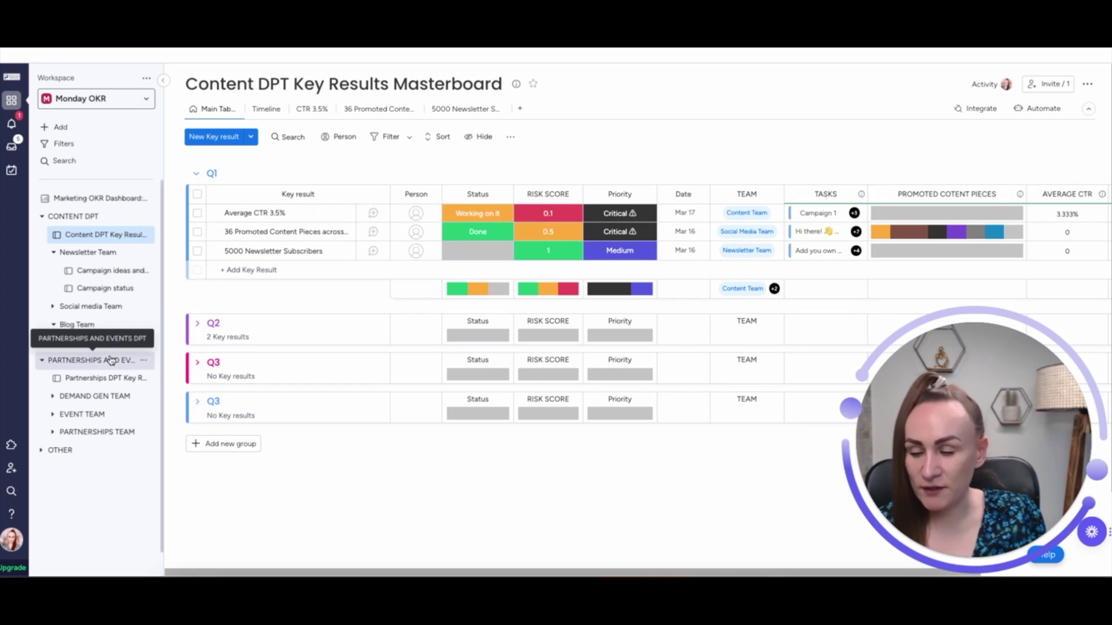
- View Partnerships DPT Key Results in its Main Table, then the Demand Gen Registrations Board
click(54, 396)
click(93, 380)
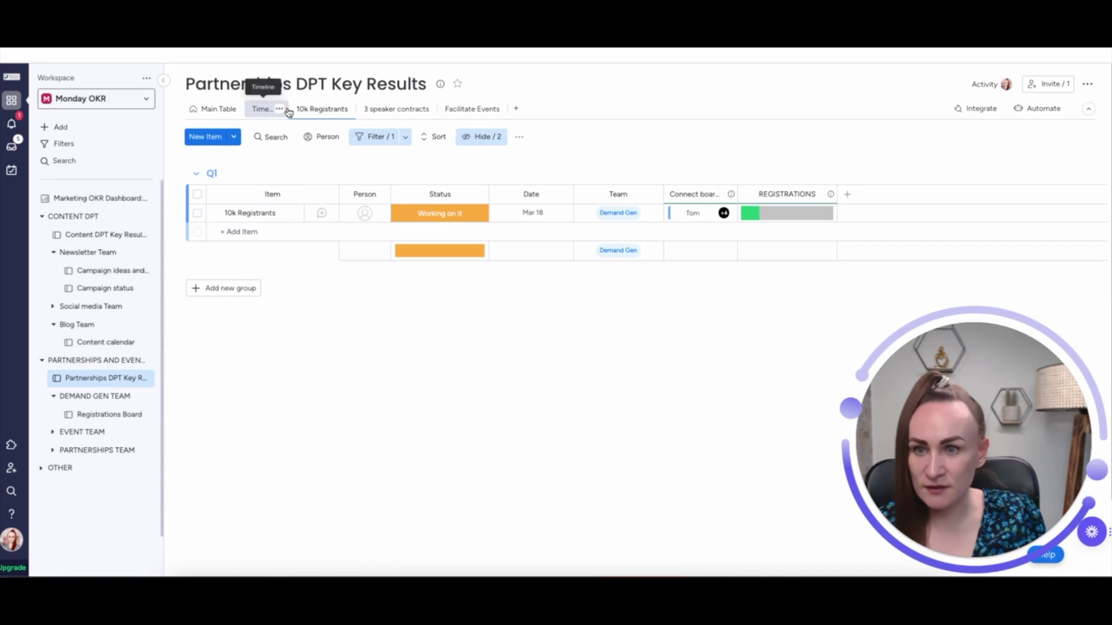
click(225, 109)
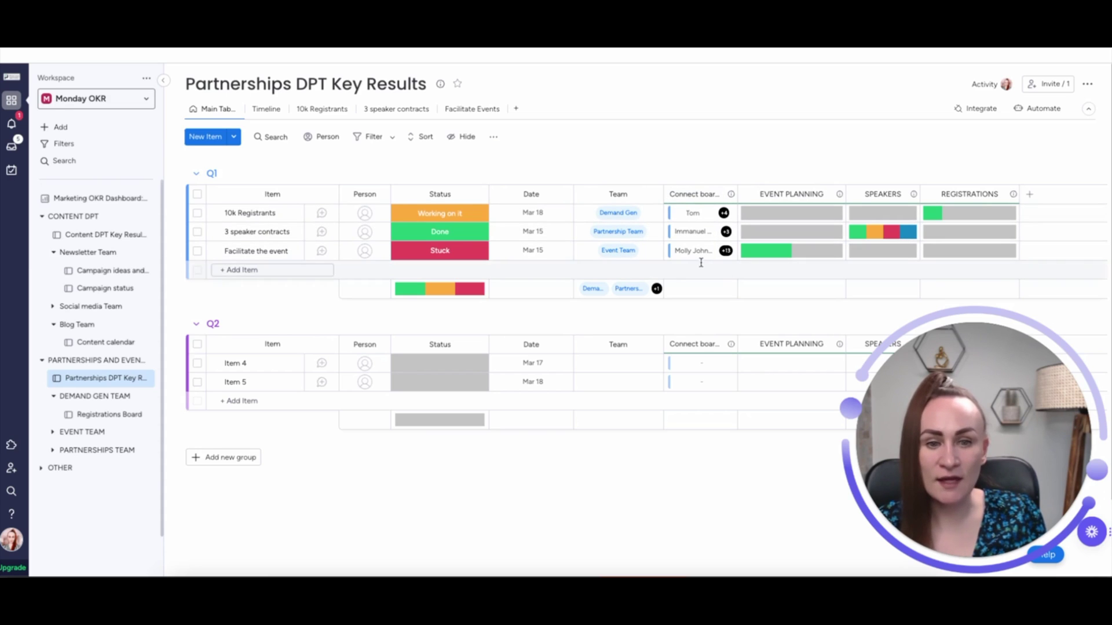
click(85, 416)
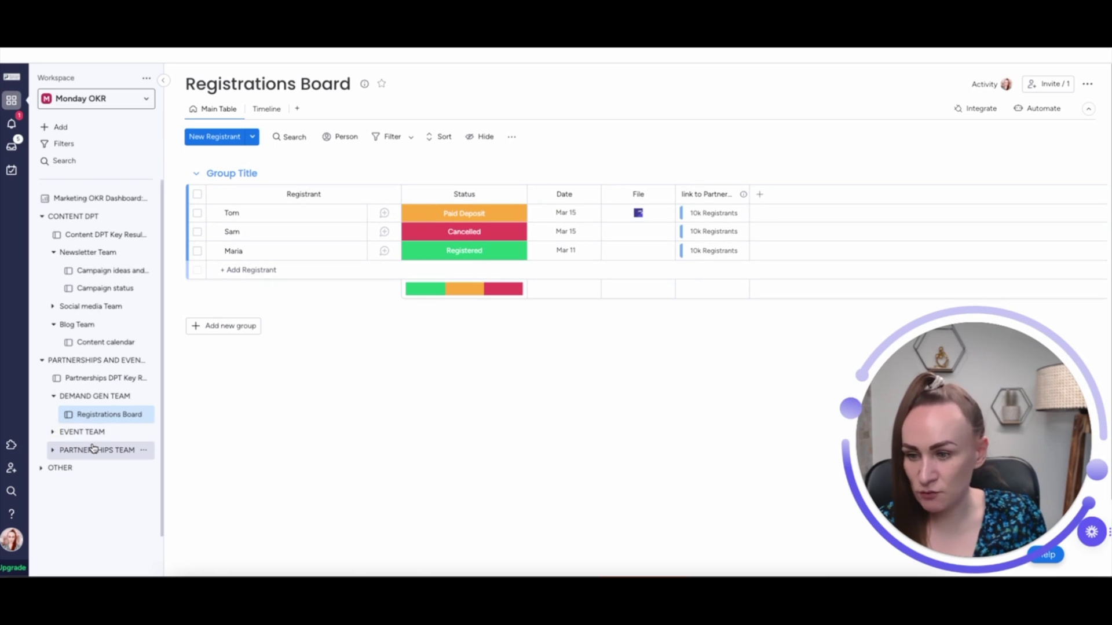
- Browse the Event Team's Event Planning board, then go back to Partnerships DPT Key Results
click(55, 433)
click(86, 451)
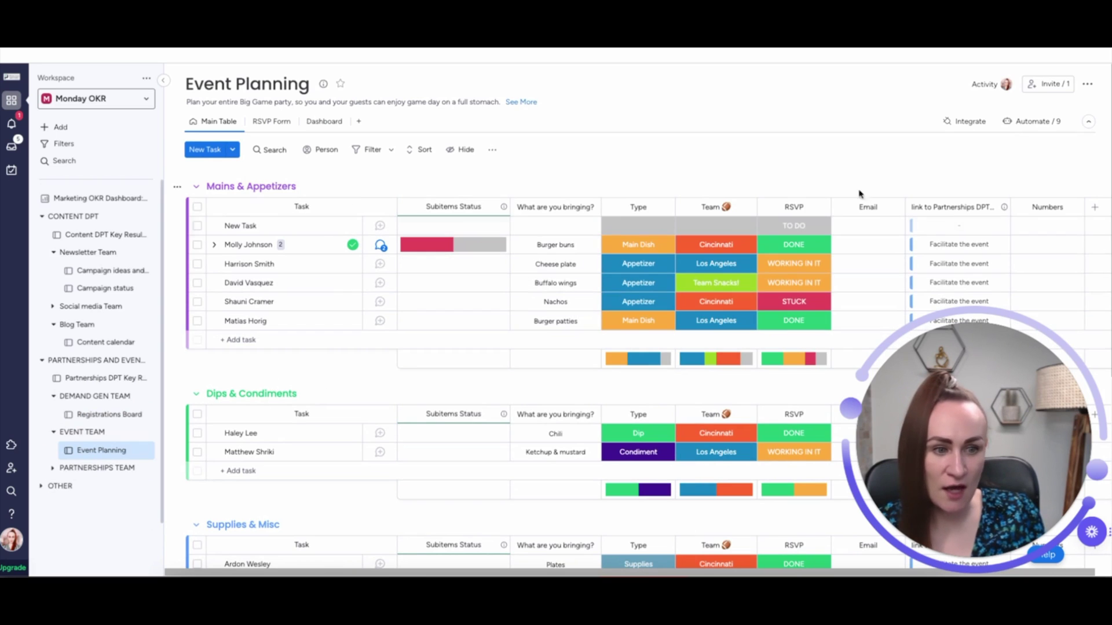
scroll(953, 197, down, 1)
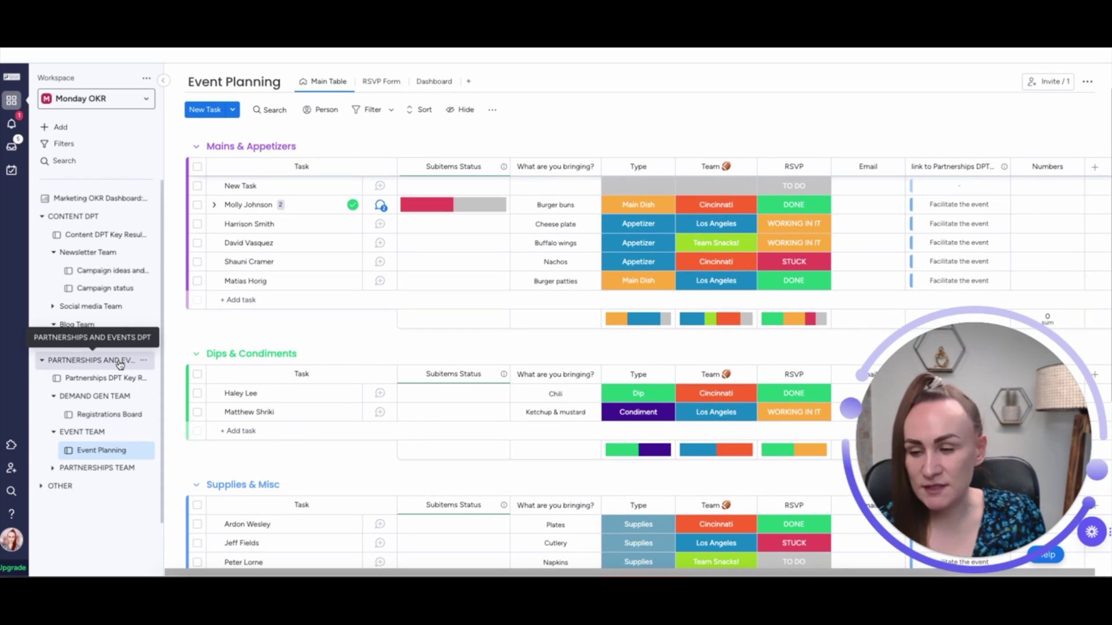
click(109, 378)
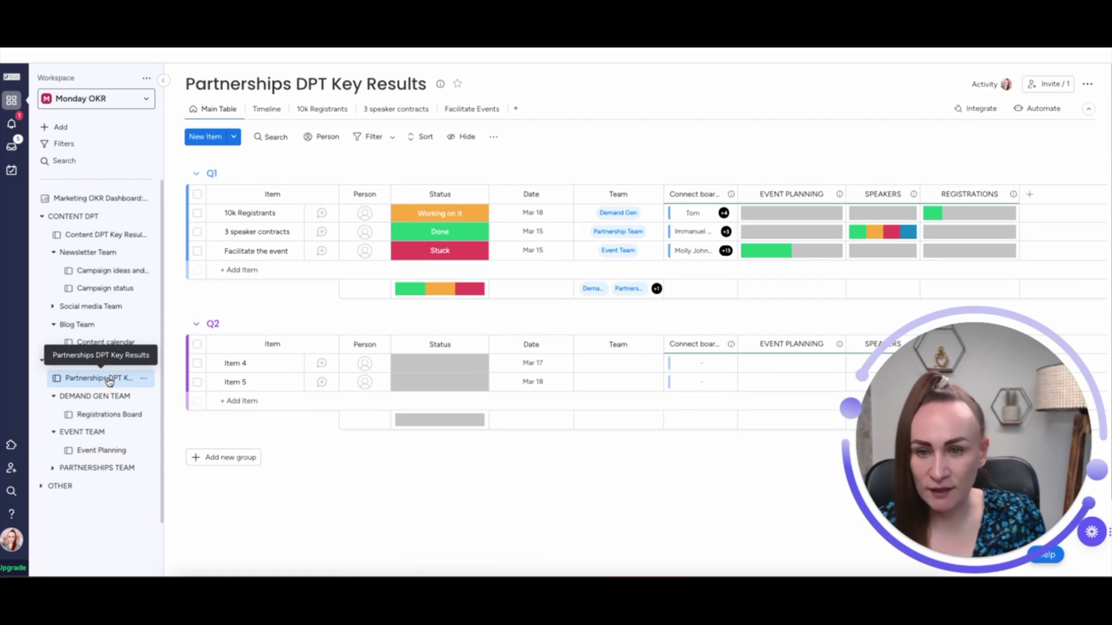